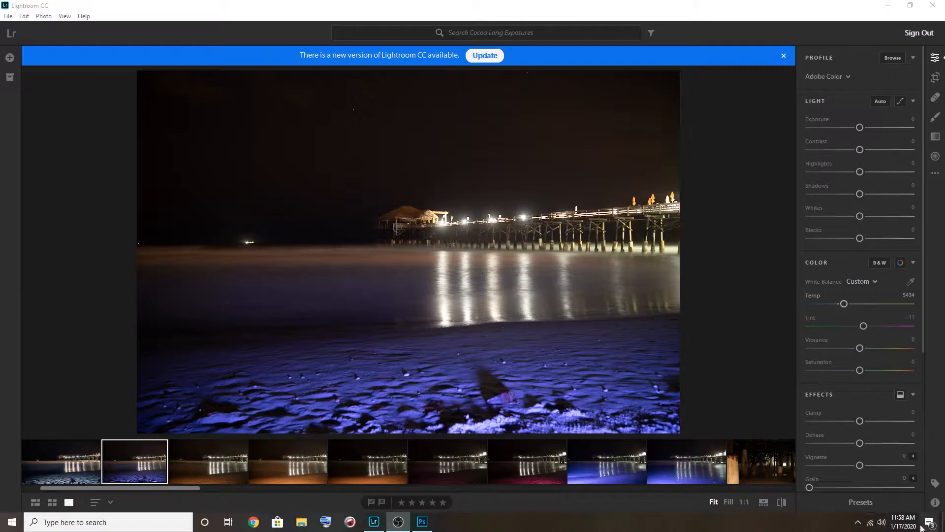
Step: Review the pier photo's capture information, then return to its editing adjustments
{"action": "left_click", "coordinate": [935, 502]}
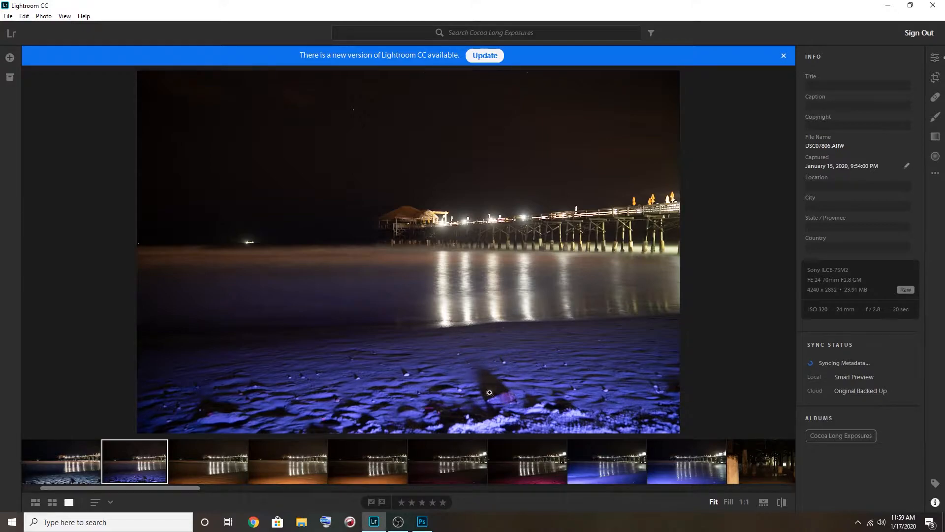
{"action": "left_click", "coordinate": [939, 62]}
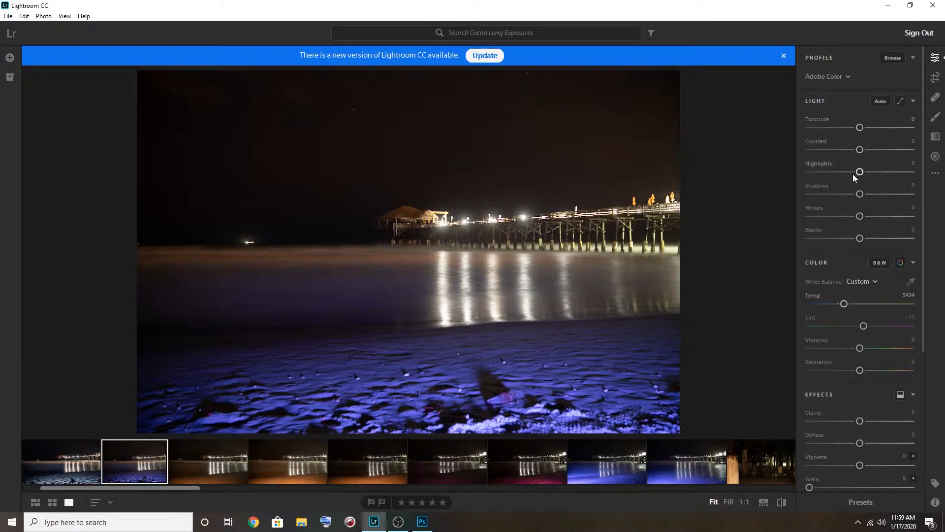
{"action": "scroll", "coordinate": [840, 358], "scroll_direction": "down", "scroll_amount": 2}
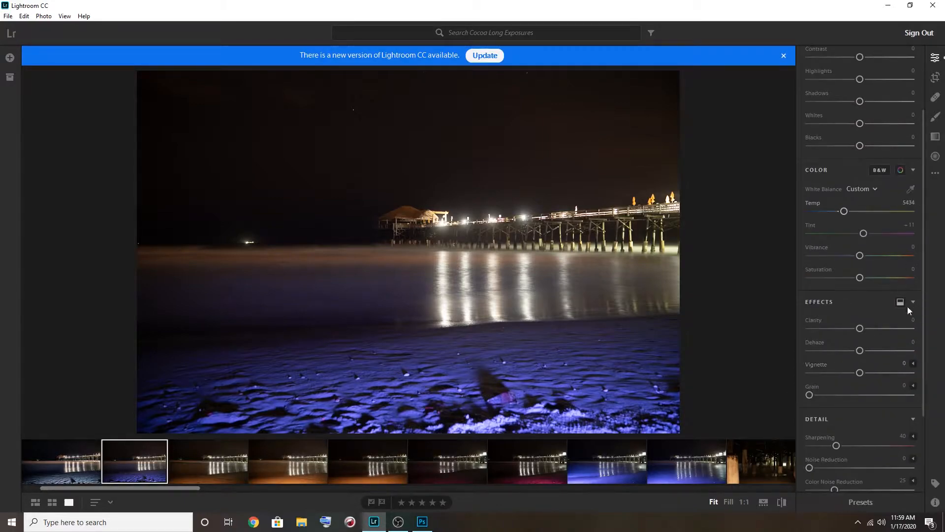
{"action": "scroll", "coordinate": [881, 290], "scroll_direction": "up", "scroll_amount": 2}
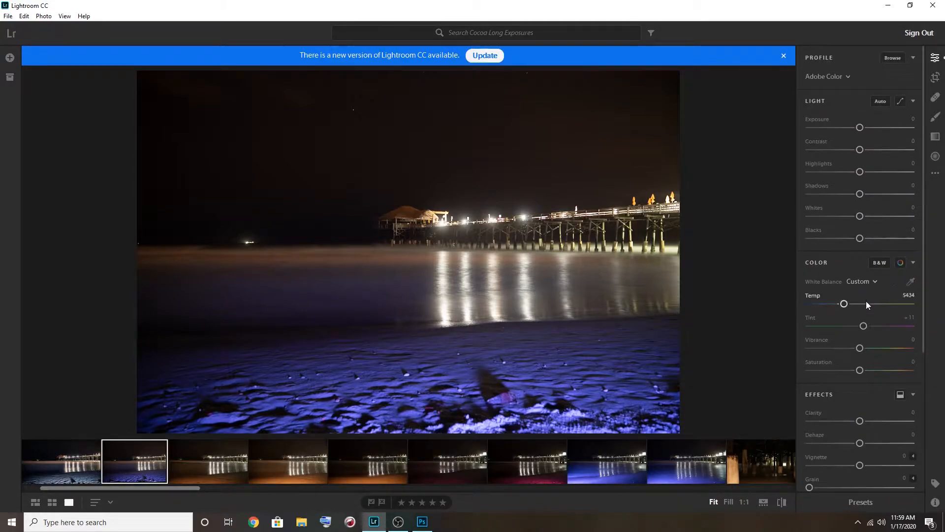
Step: Reduce the saturation of the blues to -59 in the color mixer
{"action": "left_click", "coordinate": [901, 263]}
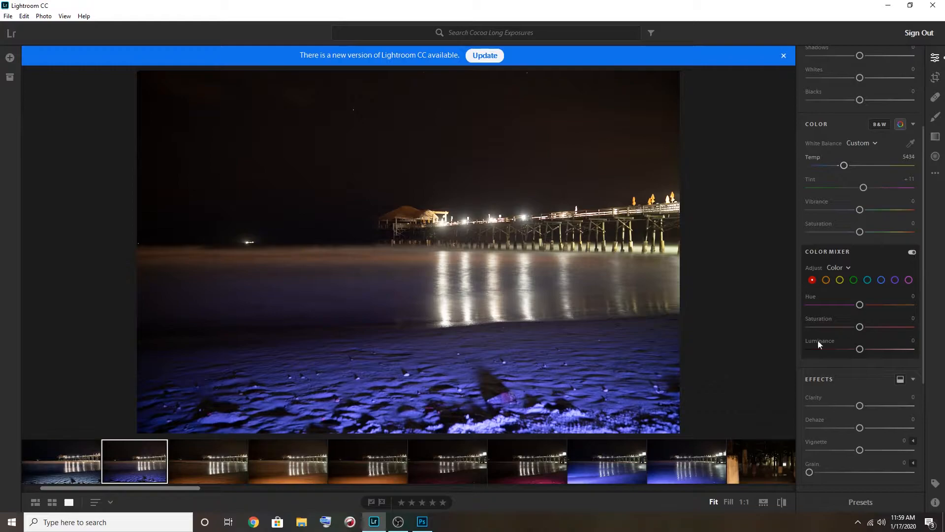
{"action": "left_click", "coordinate": [882, 280]}
{"action": "left_click_drag", "start_coordinate": [861, 329], "coordinate": [834, 337]}
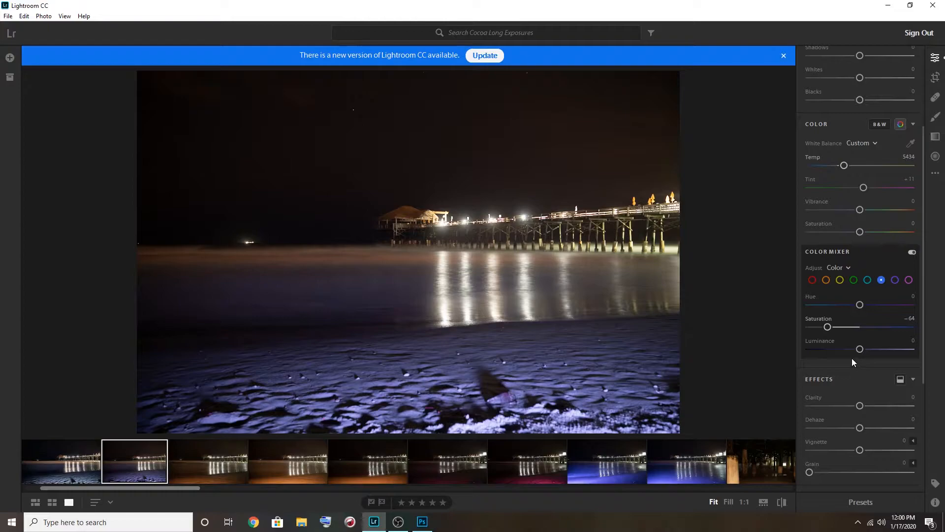
{"action": "mouse_move", "coordinate": [827, 332]}
{"action": "left_mouse_down"}
{"action": "mouse_move", "coordinate": [817, 329]}
{"action": "mouse_move", "coordinate": [831, 332]}
{"action": "left_mouse_up"}
Step: Warm the white balance temperature to 6654, and set exposure to -0.20, contrast to +8 and highlights to +9
{"action": "left_click_drag", "start_coordinate": [844, 165], "coordinate": [854, 165]}
{"action": "left_click_drag", "start_coordinate": [842, 164], "coordinate": [858, 168]}
{"action": "scroll", "coordinate": [836, 148], "scroll_direction": "up", "scroll_amount": 3}
{"action": "left_click_drag", "start_coordinate": [860, 127], "coordinate": [865, 178]}
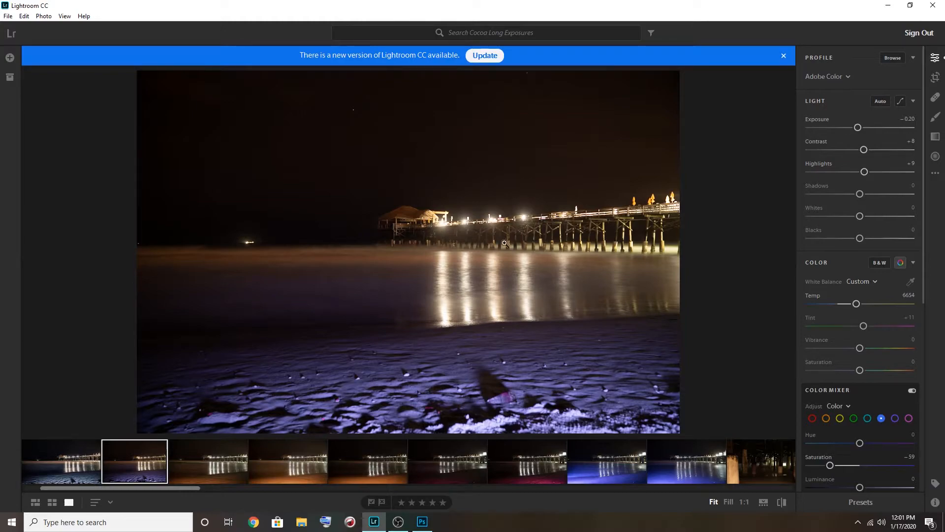
Step: Set the whites to +60, and try shadows and blacks adjustments, resetting both to 0
{"action": "left_click_drag", "start_coordinate": [861, 195], "coordinate": [917, 200]}
{"action": "double_click", "coordinate": [825, 186]}
{"action": "left_click_drag", "start_coordinate": [860, 217], "coordinate": [889, 226]}
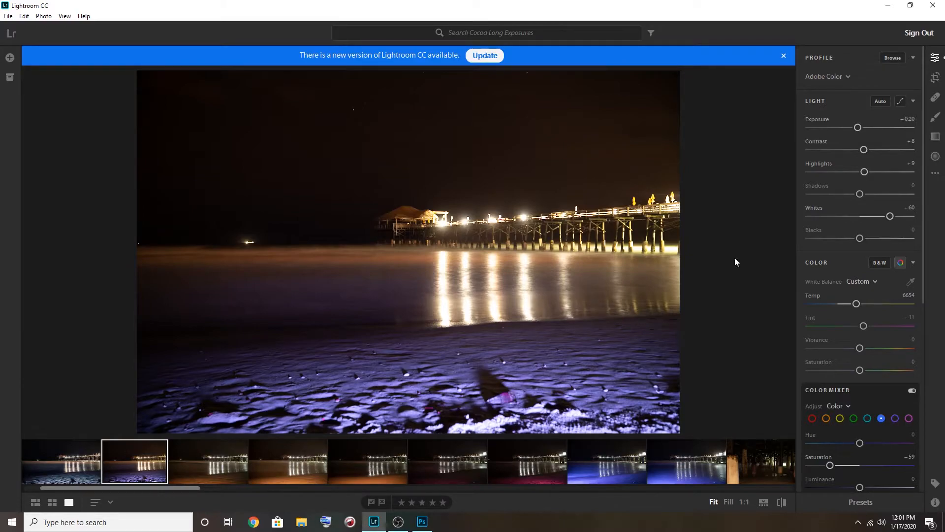
{"action": "left_click_drag", "start_coordinate": [860, 239], "coordinate": [850, 239]}
{"action": "double_click", "coordinate": [849, 238]}
Step: Try overall saturation and vibrance changes, reset both to 0, and set the white balance temperature to 5727
{"action": "scroll", "coordinate": [852, 324], "scroll_direction": "down", "scroll_amount": 2}
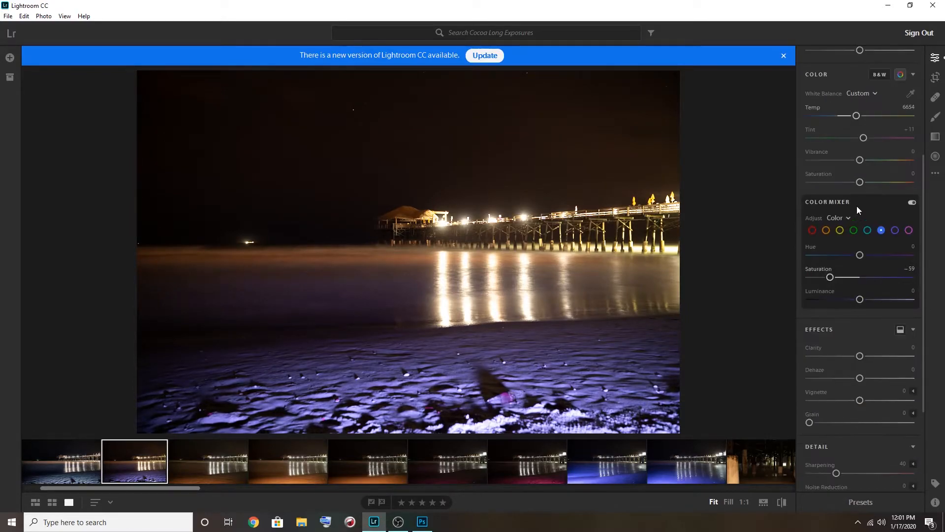
{"action": "scroll", "coordinate": [858, 219], "scroll_direction": "up", "scroll_amount": 2}
{"action": "left_click_drag", "start_coordinate": [856, 246], "coordinate": [880, 228]}
{"action": "double_click", "coordinate": [809, 238]}
{"action": "double_click", "coordinate": [817, 215]}
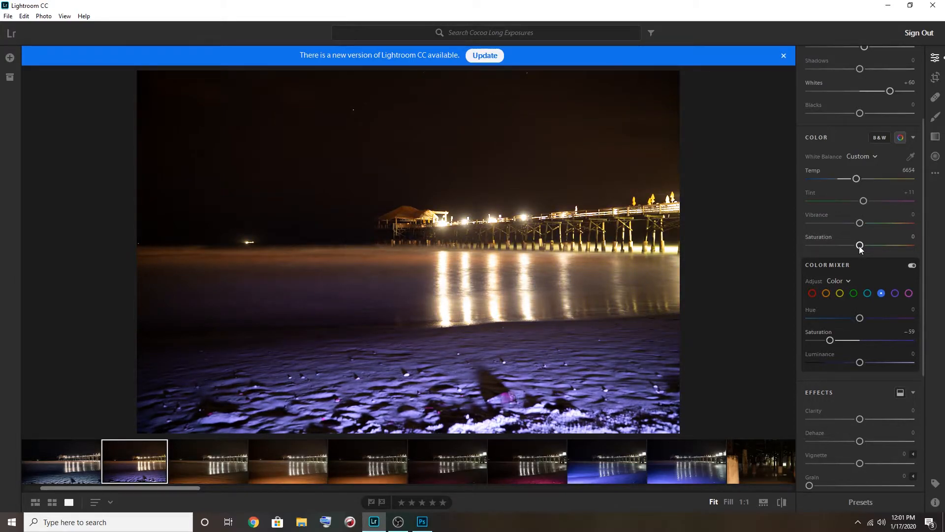
{"action": "left_click_drag", "start_coordinate": [856, 179], "coordinate": [846, 181]}
Step: Raise the saturation of the oranges to +41 in the color mixer
{"action": "scroll", "coordinate": [822, 326], "scroll_direction": "down", "scroll_amount": 1}
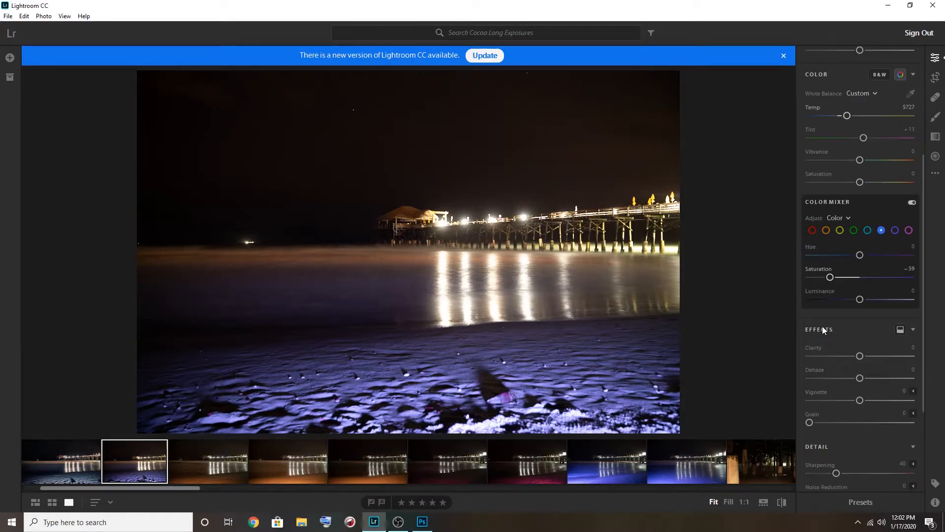
{"action": "left_click", "coordinate": [840, 230]}
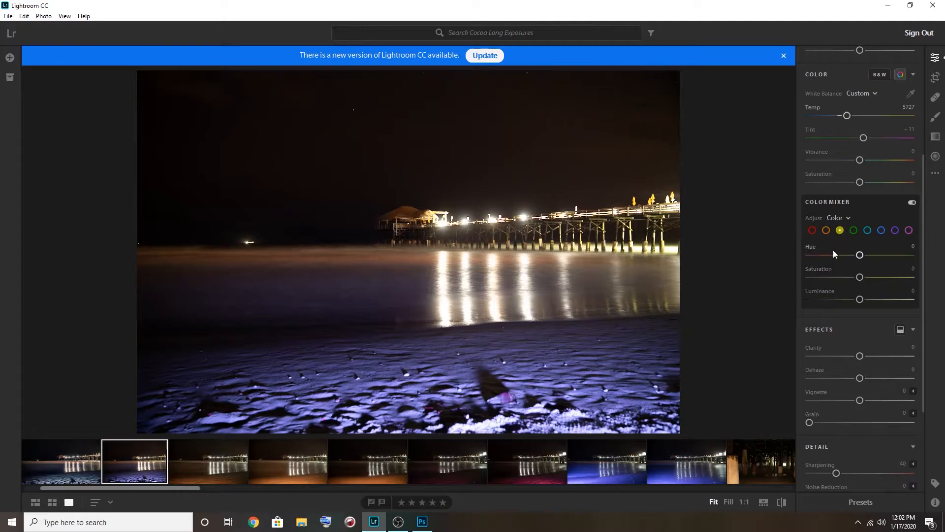
{"action": "left_click", "coordinate": [824, 230]}
{"action": "mouse_move", "coordinate": [860, 277]}
{"action": "left_mouse_down"}
{"action": "mouse_move", "coordinate": [876, 276]}
{"action": "mouse_move", "coordinate": [809, 277]}
{"action": "mouse_move", "coordinate": [917, 280]}
{"action": "mouse_move", "coordinate": [869, 282]}
{"action": "left_mouse_up"}
{"action": "left_click_drag", "start_coordinate": [868, 279], "coordinate": [890, 280]}
Step: Try luminance and hue changes on the oranges, reset both to 0, and fine-tune the orange saturation
{"action": "mouse_move", "coordinate": [860, 299]}
{"action": "left_mouse_down"}
{"action": "mouse_move", "coordinate": [821, 299]}
{"action": "mouse_move", "coordinate": [872, 301]}
{"action": "left_mouse_up"}
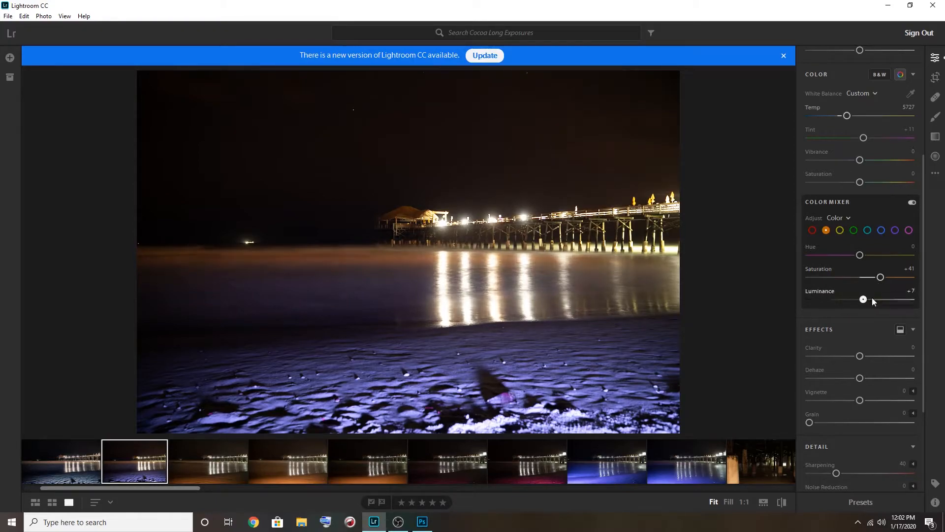
{"action": "double_click", "coordinate": [828, 291]}
{"action": "left_click_drag", "start_coordinate": [859, 255], "coordinate": [878, 261]}
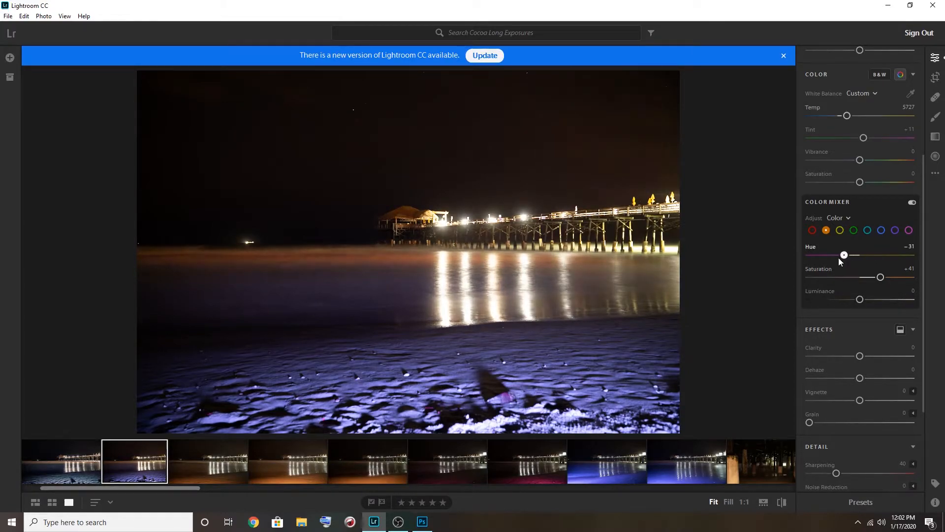
{"action": "double_click", "coordinate": [814, 247]}
{"action": "left_click_drag", "start_coordinate": [877, 279], "coordinate": [877, 278]}
Step: Set the yellows' saturation to -50 and hue to -20 in the color mixer
{"action": "left_click", "coordinate": [840, 230]}
{"action": "left_click_drag", "start_coordinate": [861, 279], "coordinate": [851, 254]}
Step: Compare the edited photo with the original, examining the pier lights, water and sand colors
{"action": "key", "text": "backslash"}
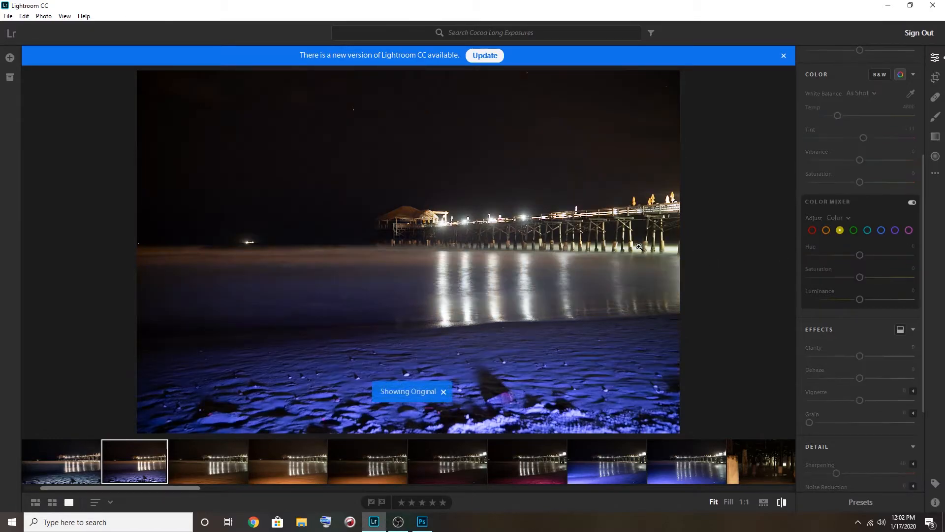
{"action": "key", "text": "backslash"}
{"action": "key", "text": "backslash"}
{"action": "key", "text": "backslash"}
{"action": "key", "text": "backslash"}
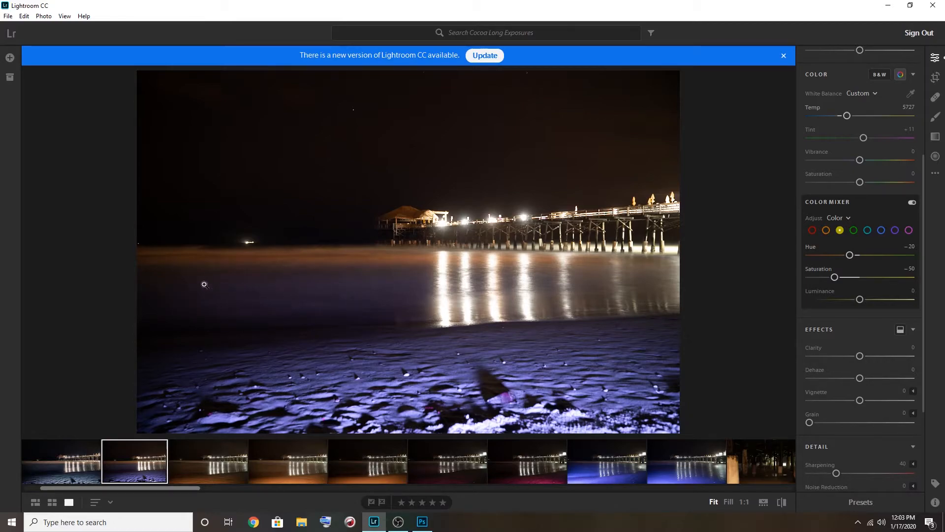
{"action": "key", "text": "backslash"}
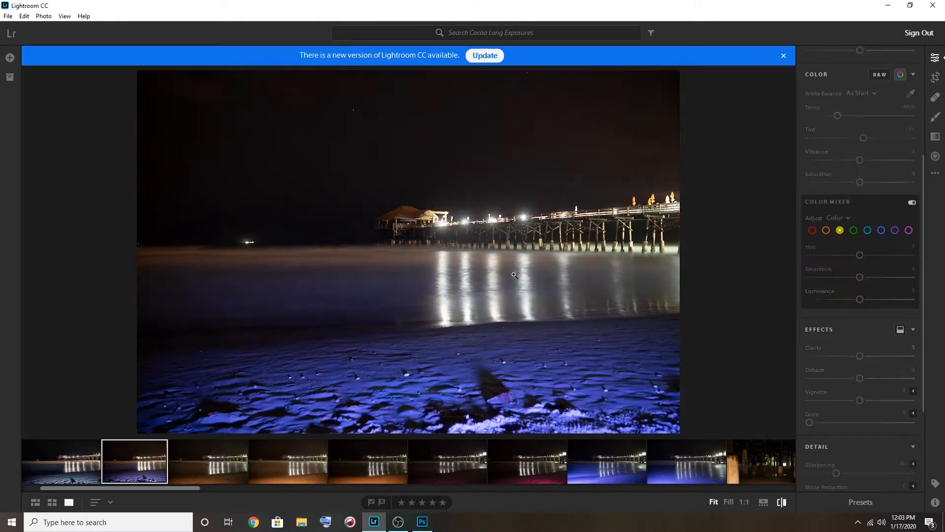
{"action": "key", "text": "backslash"}
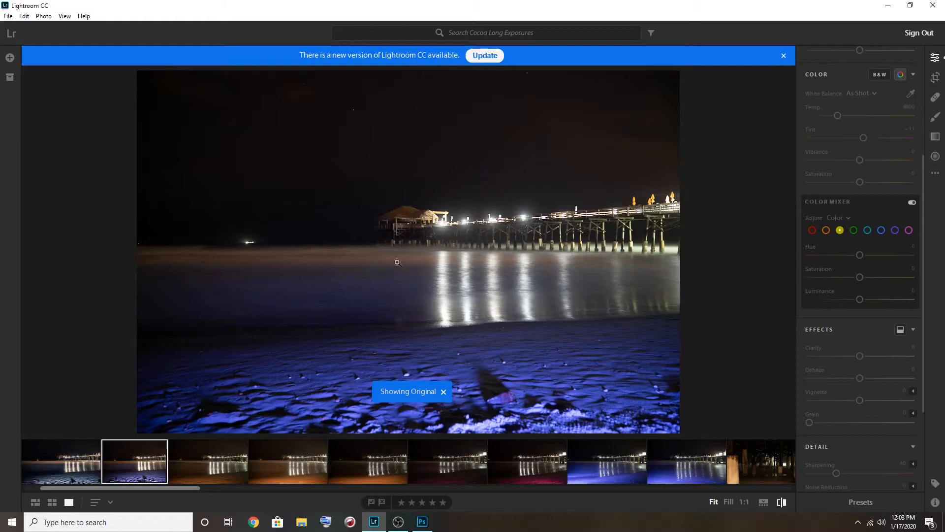
{"action": "key", "text": "backslash"}
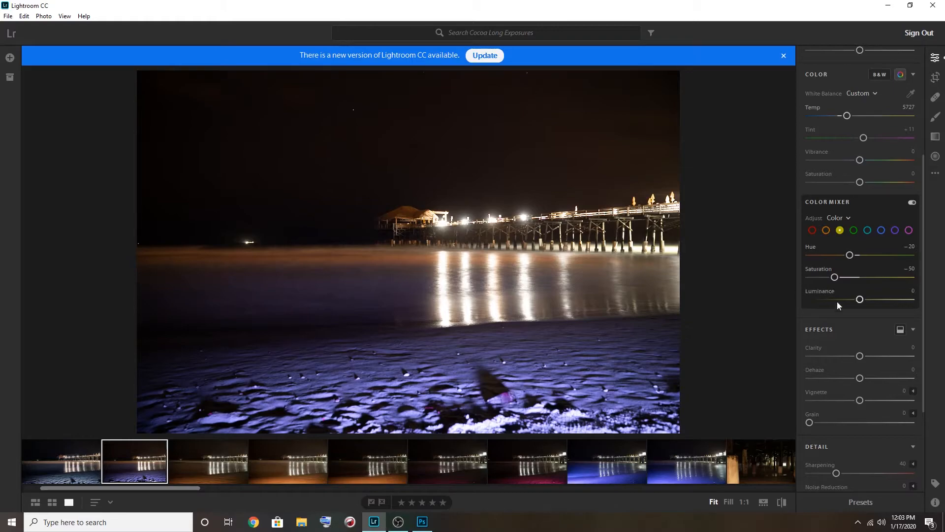
Step: Try clarity at -100, set it to +10, and compare the edit with the original
{"action": "scroll", "coordinate": [841, 315], "scroll_direction": "down", "scroll_amount": 3}
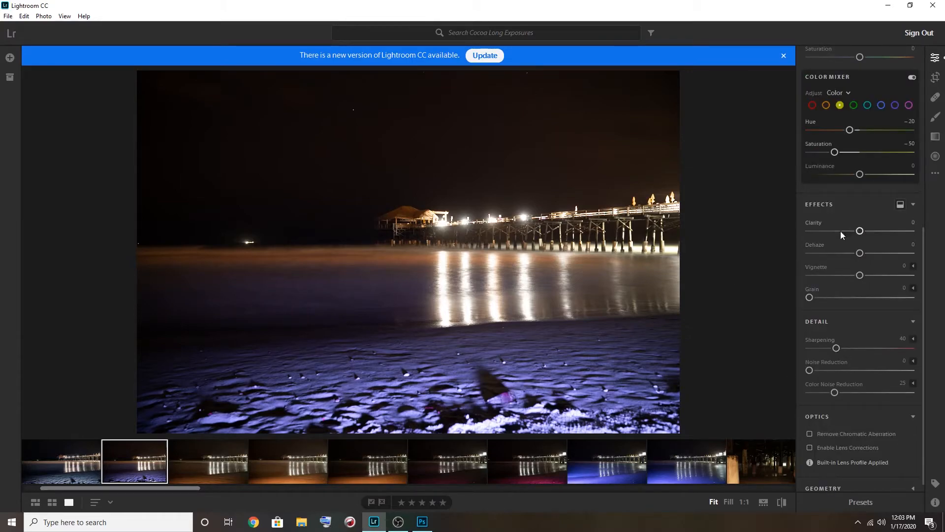
{"action": "left_click_drag", "start_coordinate": [859, 230], "coordinate": [772, 216]}
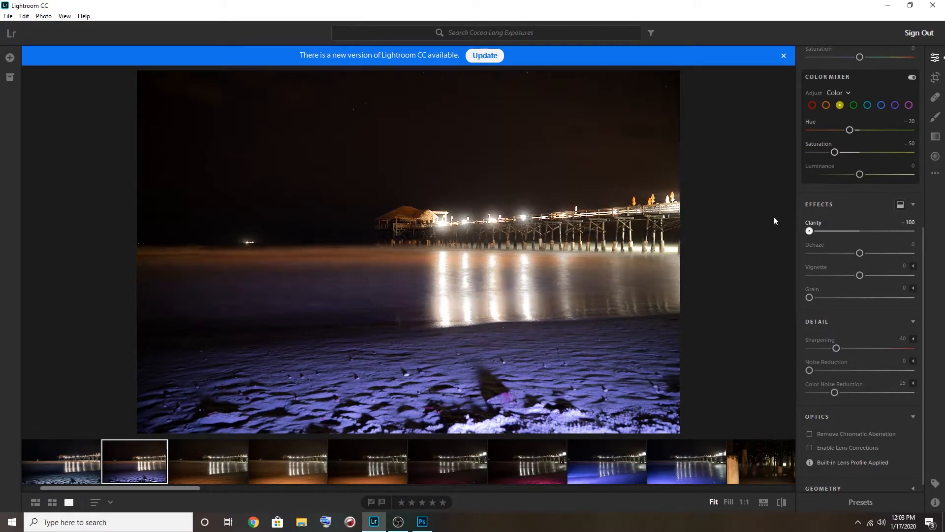
{"action": "left_click_drag", "start_coordinate": [836, 221], "coordinate": [866, 232]}
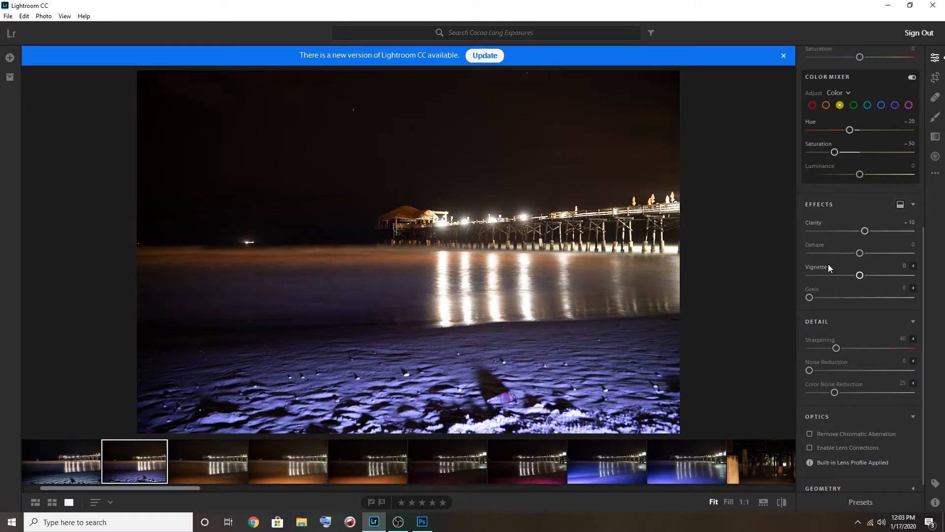
{"action": "key", "text": "backslash"}
{"action": "key", "text": "backslash"}
Step: Set dehaze to -3 and compare the edit with the original
{"action": "mouse_move", "coordinate": [860, 253]}
{"action": "left_mouse_down"}
{"action": "mouse_move", "coordinate": [871, 253]}
{"action": "mouse_move", "coordinate": [850, 253]}
{"action": "mouse_move", "coordinate": [859, 253]}
{"action": "left_mouse_up"}
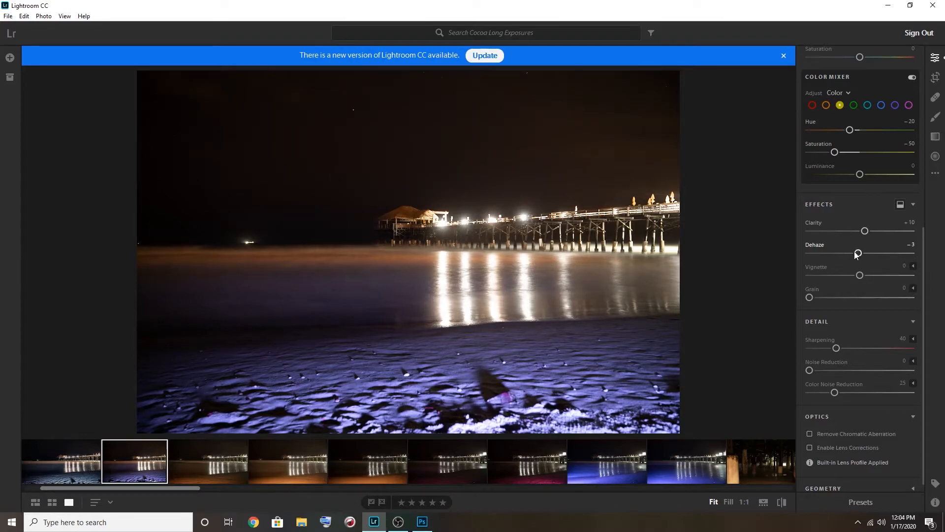
{"action": "key", "text": "backslash"}
{"action": "key", "text": "backslash"}
Step: Toggle the lens corrections on and off repeatedly to judge their effect, leaving them disabled
{"action": "scroll", "coordinate": [831, 446], "scroll_direction": "down", "scroll_amount": 1}
{"action": "left_click", "coordinate": [810, 434]}
{"action": "left_click", "coordinate": [810, 435]}
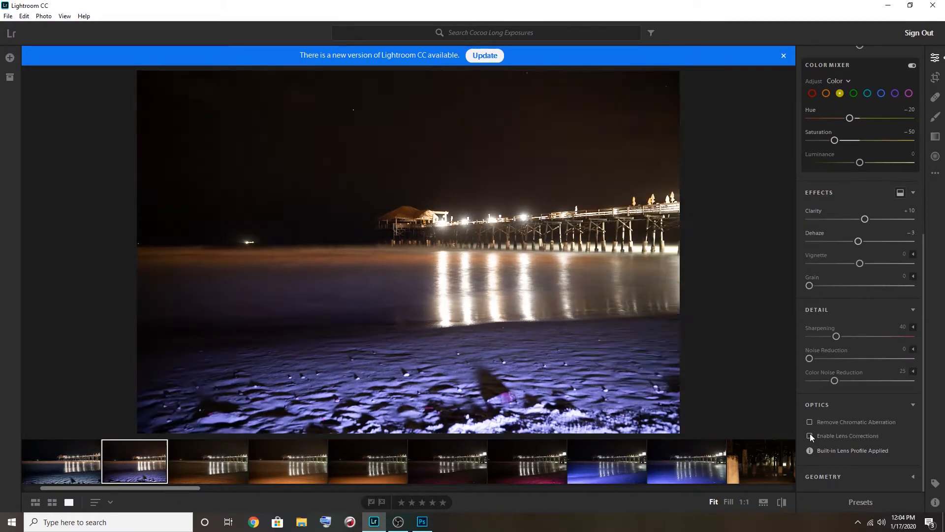
{"action": "left_click", "coordinate": [810, 435]}
{"action": "left_click", "coordinate": [810, 435]}
{"action": "left_click", "coordinate": [810, 435]}
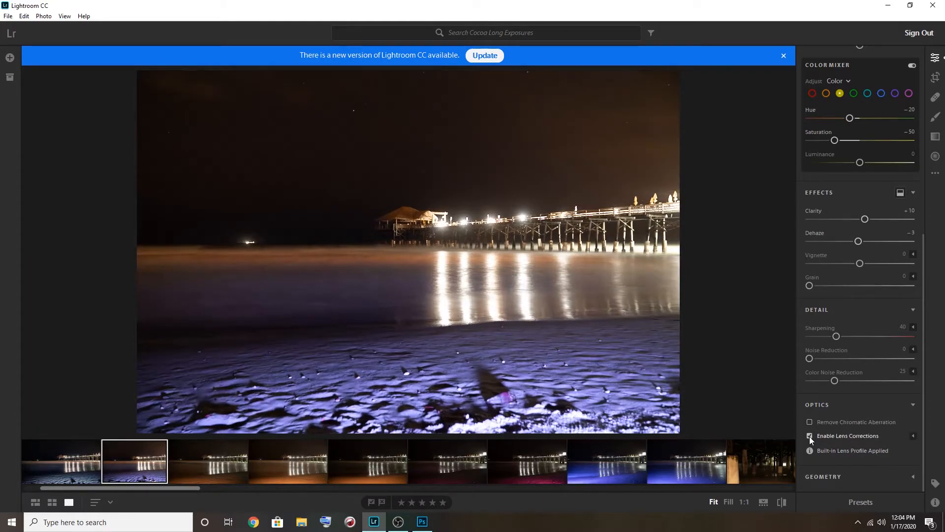
{"action": "left_click", "coordinate": [810, 435]}
{"action": "left_click", "coordinate": [810, 435]}
{"action": "left_click", "coordinate": [810, 436]}
{"action": "left_click", "coordinate": [810, 436]}
{"action": "left_click", "coordinate": [809, 436]}
{"action": "left_click", "coordinate": [809, 436]}
{"action": "left_click", "coordinate": [809, 436]}
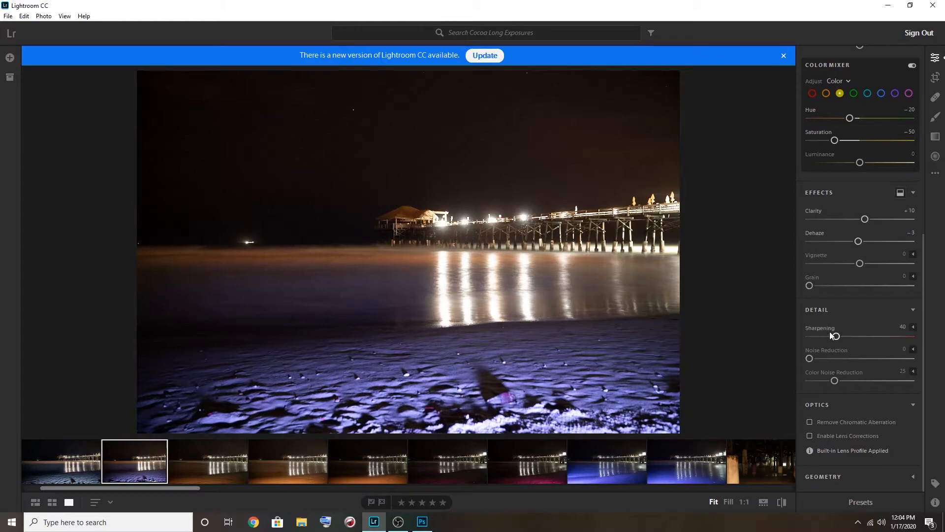
Step: Set the vignette to +2
{"action": "left_click_drag", "start_coordinate": [858, 266], "coordinate": [860, 270]}
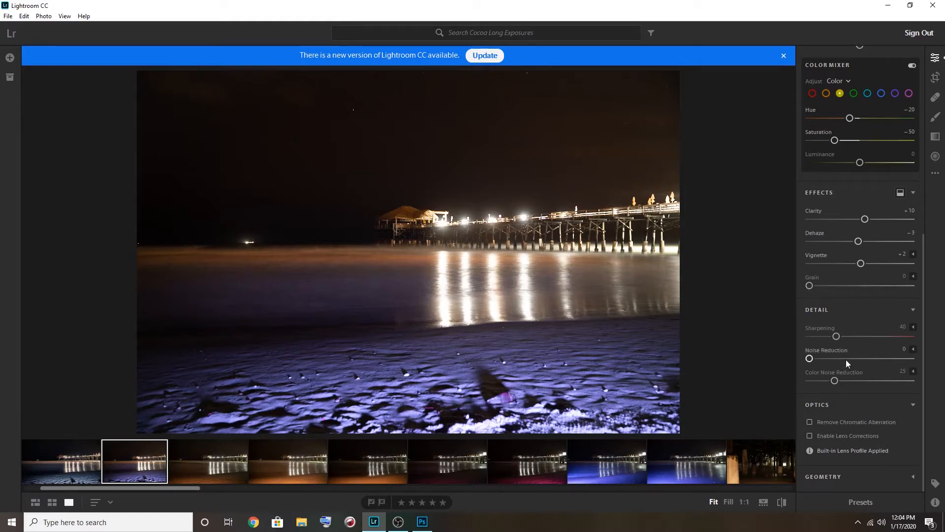
Step: Check the overall edit by alternating between the original and the adjusted pier photo
{"action": "scroll", "coordinate": [846, 359], "scroll_direction": "up", "scroll_amount": 7}
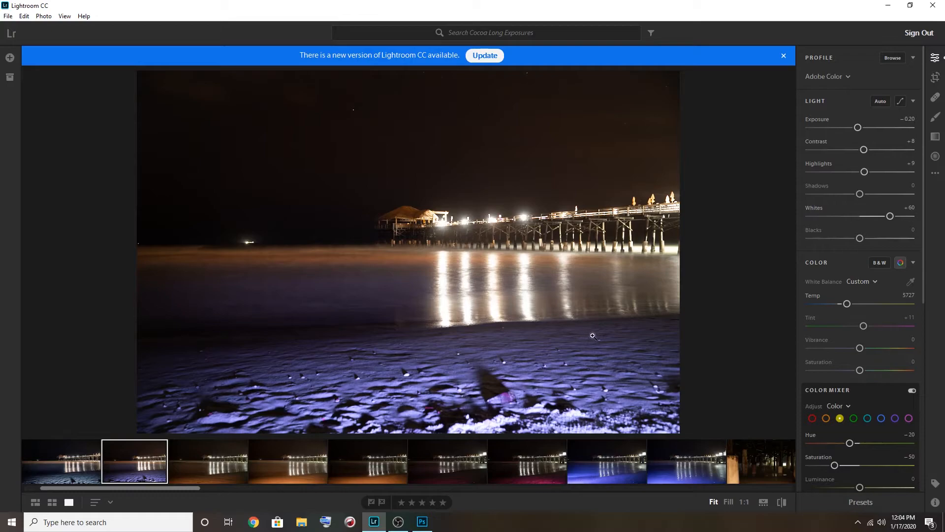
{"action": "key", "text": "backslash"}
{"action": "key", "text": "backslash"}
{"action": "key", "text": "backslash"}
{"action": "key", "text": "backslash"}
{"action": "key", "text": "backslash"}
{"action": "key", "text": "backslash"}
{"action": "key", "text": "backslash"}
{"action": "key", "text": "backslash"}
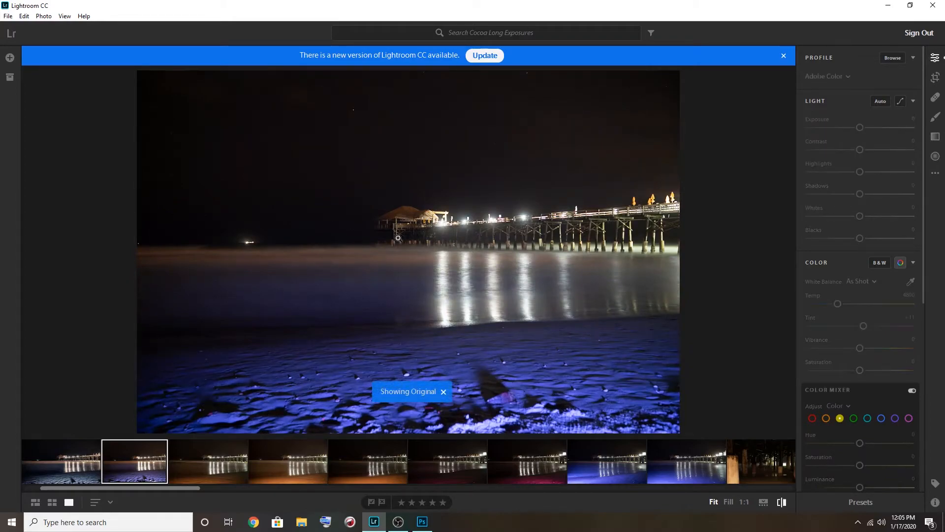
{"action": "key", "text": "backslash"}
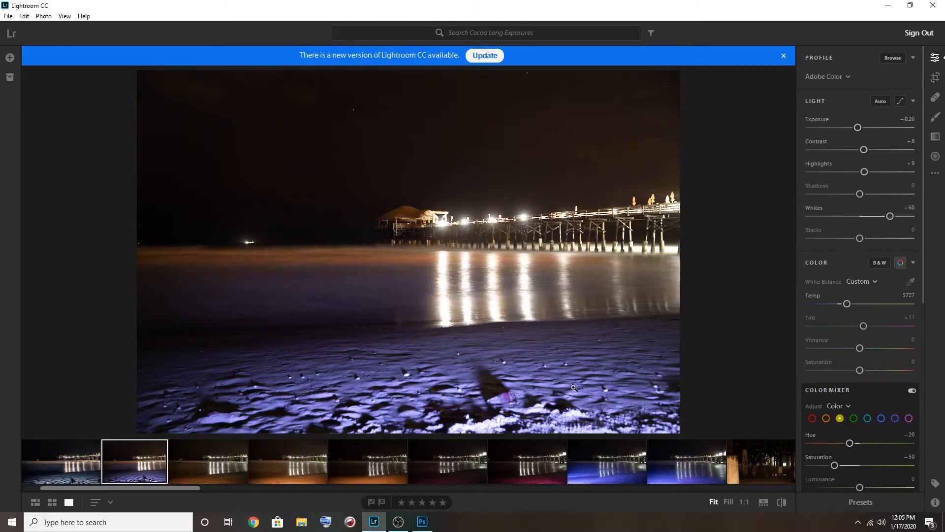
{"action": "key", "text": "backslash"}
{"action": "key", "text": "backslash"}
{"action": "key", "text": "backslash"}
Step: Send the adjusted pier photo to Photoshop for further editing
{"action": "right_click", "coordinate": [125, 460]}
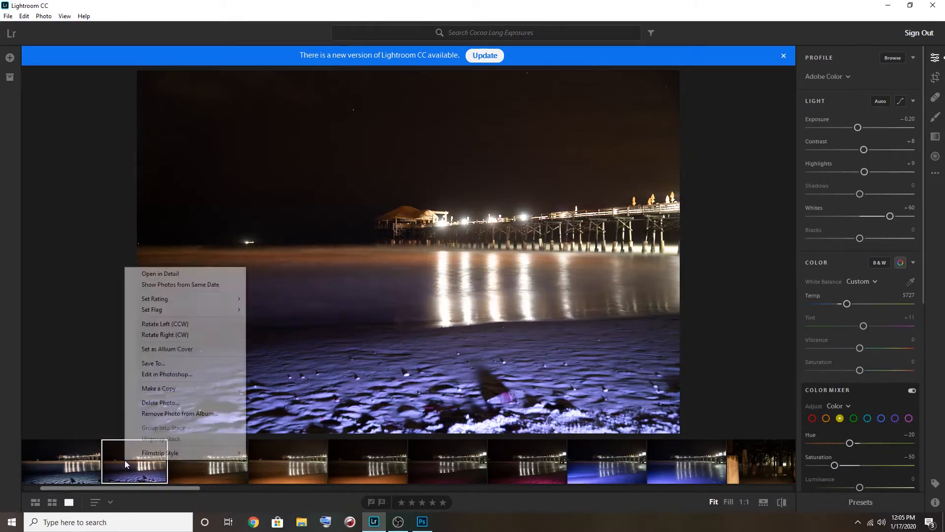
{"action": "left_click", "coordinate": [197, 374]}
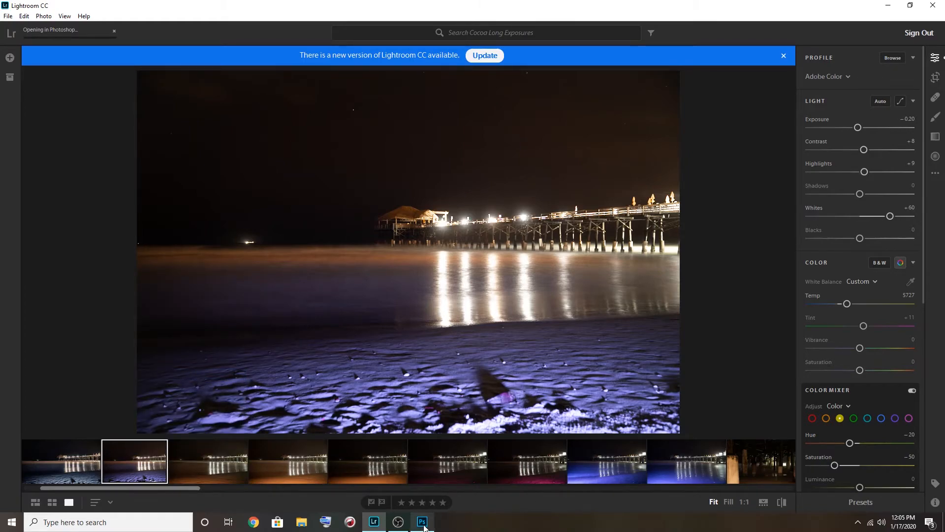
{"action": "mouse_move", "coordinate": [424, 524]}
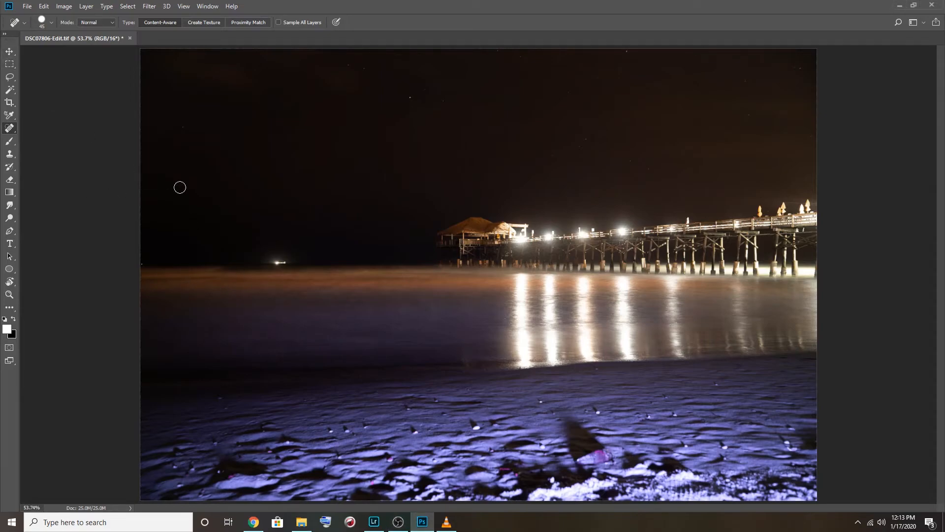
{"action": "key", "text": "z"}
{"action": "left_click", "coordinate": [480, 277], "text": "alt"}
{"action": "left_click_drag", "start_coordinate": [480, 277], "coordinate": [480, 277]}
{"action": "left_click_drag", "start_coordinate": [532, 305], "coordinate": [530, 307]}
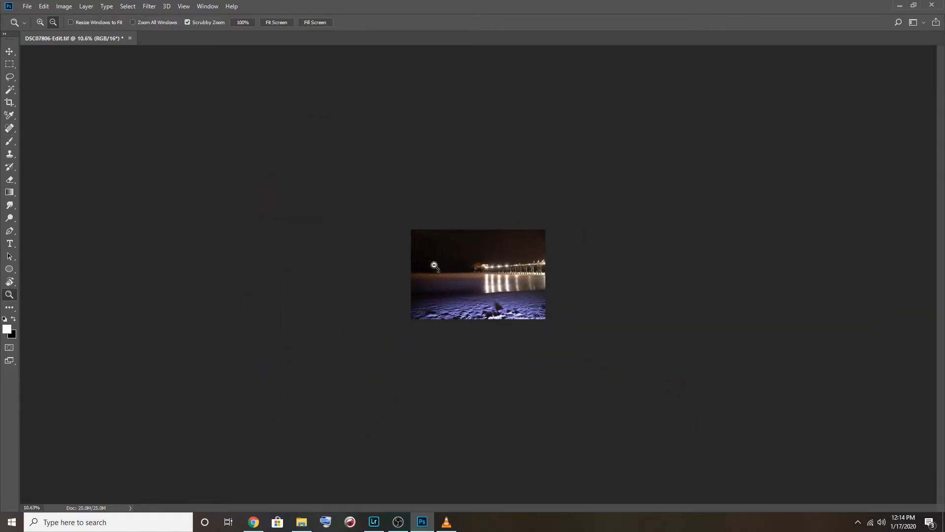
{"action": "left_click_drag", "start_coordinate": [443, 267], "coordinate": [470, 280]}
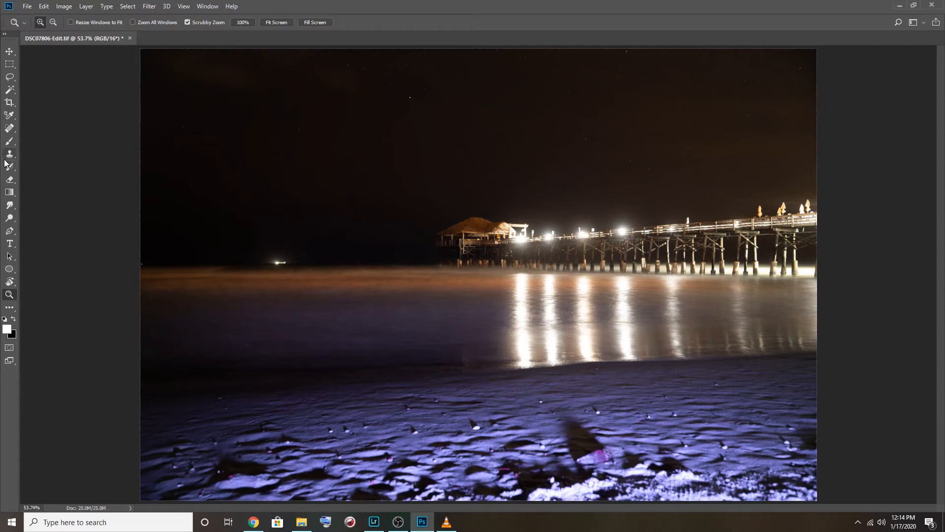
Step: Prepare the Spot Healing Brush with a brush size of 90
{"action": "left_click", "coordinate": [10, 128]}
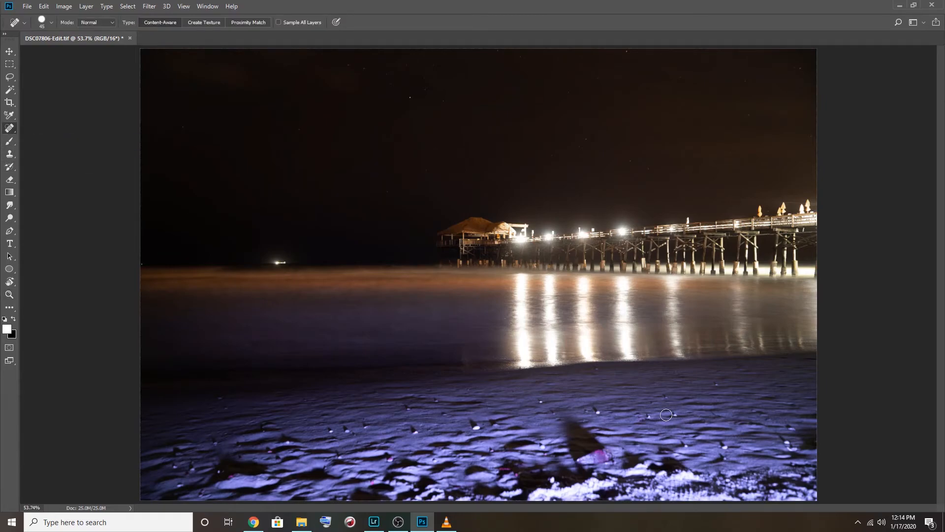
{"action": "key", "text": "bracketright"}
{"action": "key", "text": "bracketright"}
{"action": "key", "text": "bracketright"}
{"action": "key", "text": "bracketright"}
{"action": "key", "text": "bracketright"}
Step: Try to heal away the dark shadow above the pink object in the foreground sand using separate dabs
{"action": "left_click", "coordinate": [562, 427]}
{"action": "left_click", "coordinate": [603, 433]}
{"action": "left_click", "coordinate": [603, 435]}
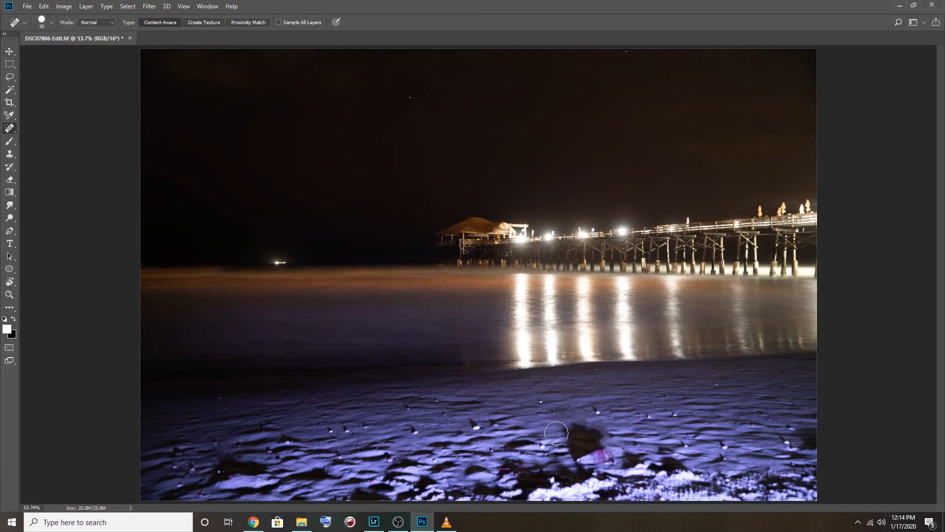
{"action": "left_click", "coordinate": [561, 450]}
{"action": "left_click", "coordinate": [561, 445]}
{"action": "left_click", "coordinate": [557, 438]}
Step: Undo the healing dabs made around the shadow in the sand
{"action": "key", "text": "ctrl+alt+z"}
{"action": "key", "text": "ctrl+alt+z"}
{"action": "key", "text": "ctrl+alt+z"}
{"action": "key", "text": "ctrl+alt+z"}
{"action": "key", "text": "ctrl+alt+z"}
{"action": "key", "text": "ctrl+alt+z"}
{"action": "key", "text": "ctrl+alt+z"}
{"action": "key", "text": "ctrl+alt+z"}
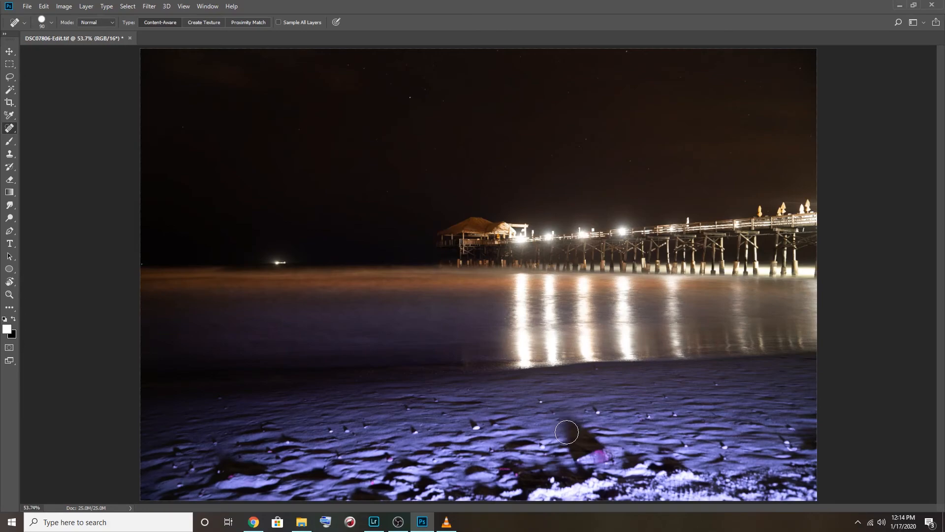
Step: Heal away the dark shadow beside the pink object and the dark patches near it and in the lower-left foreground sand
{"action": "mouse_move", "coordinate": [561, 429]}
{"action": "left_mouse_down"}
{"action": "mouse_move", "coordinate": [596, 426]}
{"action": "mouse_move", "coordinate": [567, 453]}
{"action": "mouse_move", "coordinate": [616, 437]}
{"action": "left_mouse_up"}
{"action": "left_click", "coordinate": [572, 447]}
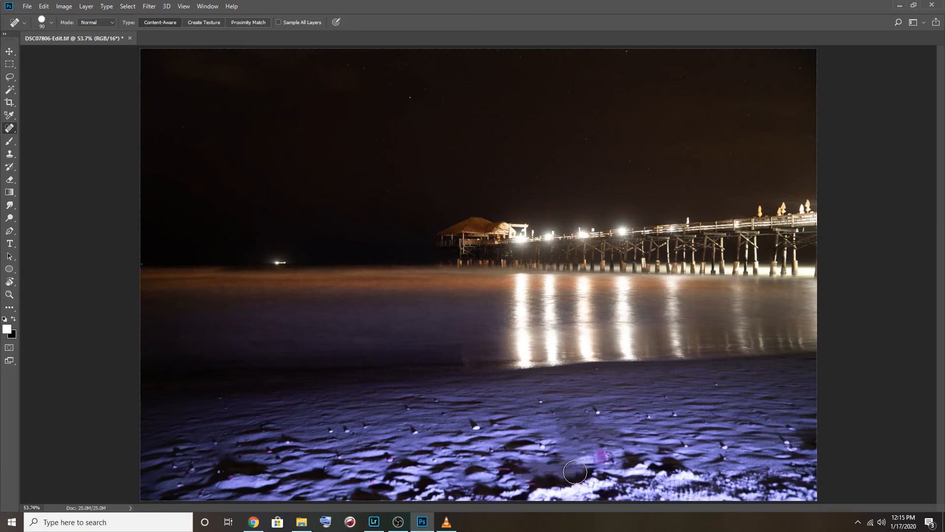
{"action": "mouse_move", "coordinate": [548, 476]}
{"action": "left_mouse_down"}
{"action": "mouse_move", "coordinate": [536, 478]}
{"action": "mouse_move", "coordinate": [586, 471]}
{"action": "left_mouse_up"}
{"action": "left_click", "coordinate": [673, 459]}
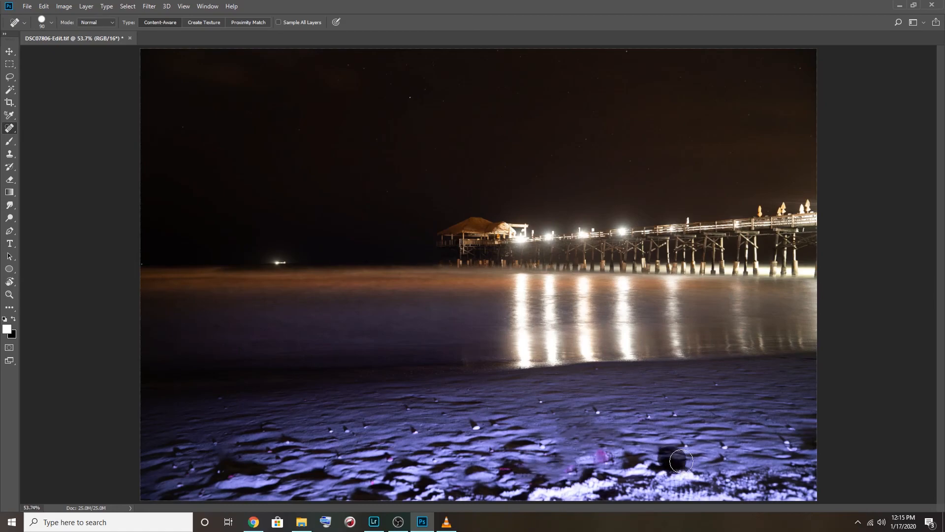
{"action": "left_click_drag", "start_coordinate": [213, 472], "coordinate": [258, 462]}
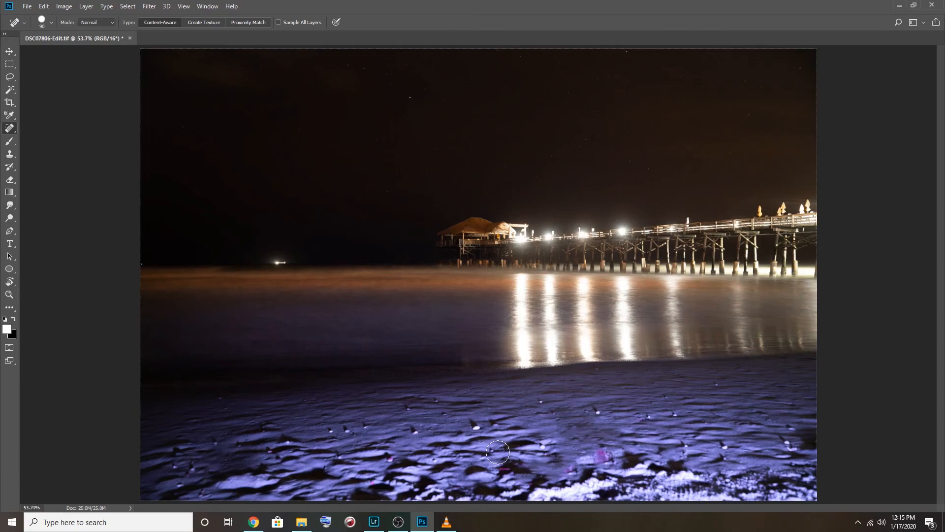
Step: Examine the healed sand around the pink object up close, and judge the whole photo at reduced sizes
{"action": "key", "text": "z"}
{"action": "left_click", "coordinate": [600, 449]}
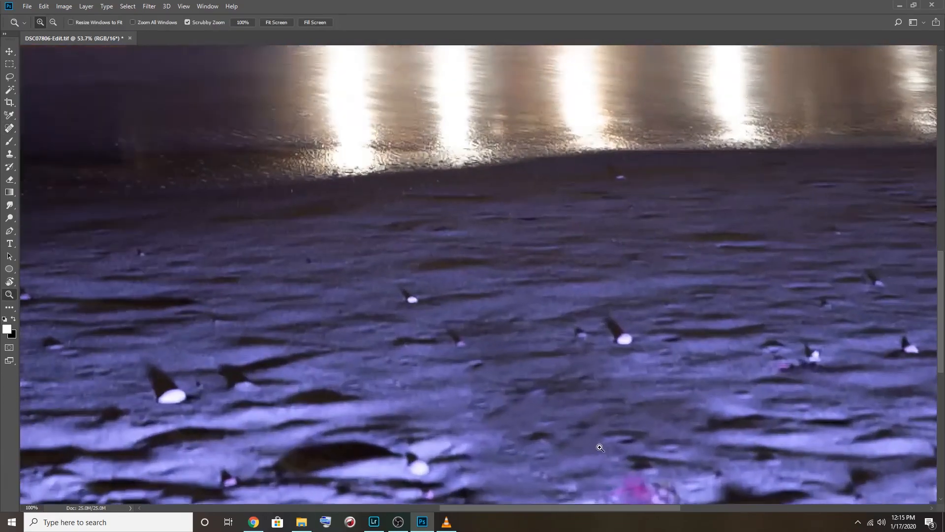
{"action": "scroll", "coordinate": [600, 446], "scroll_direction": "down", "scroll_amount": 3}
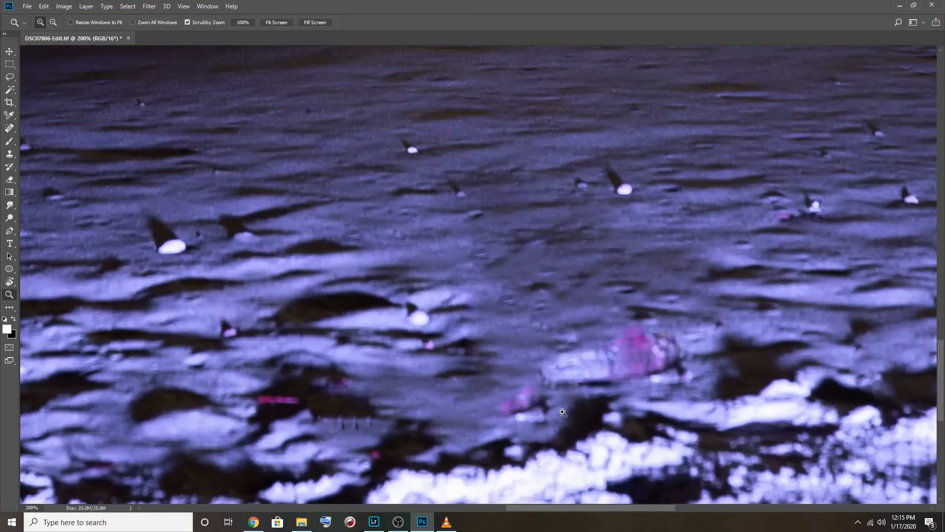
{"action": "left_click", "coordinate": [274, 23]}
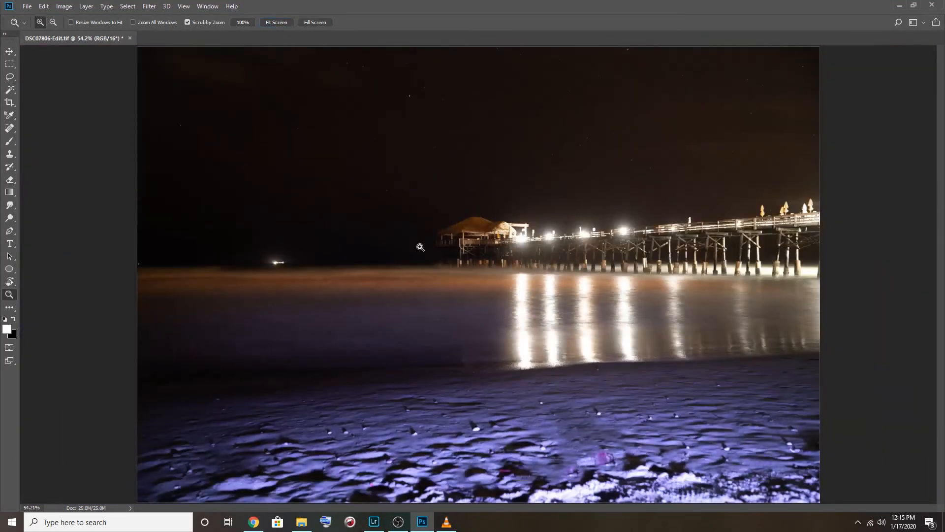
{"action": "left_click", "coordinate": [417, 243], "text": "alt"}
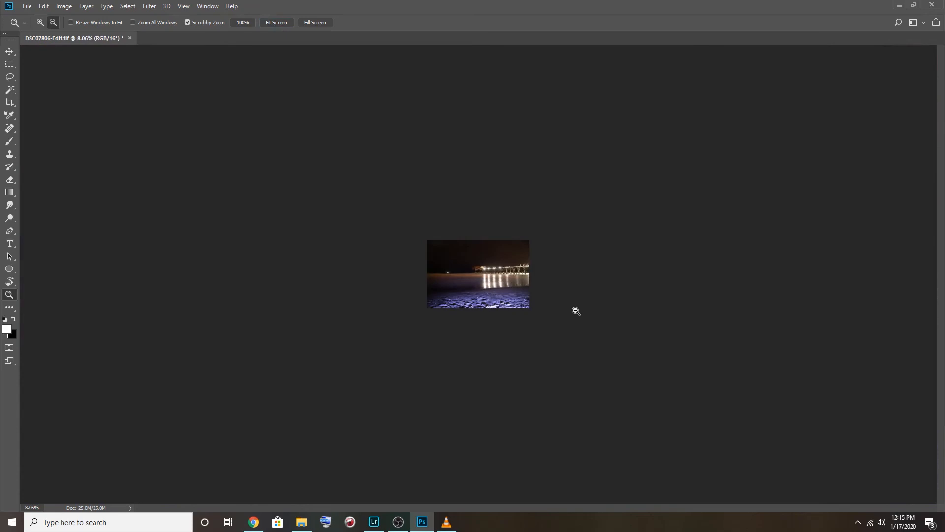
{"action": "scroll", "coordinate": [573, 311], "scroll_direction": "up", "scroll_amount": 4}
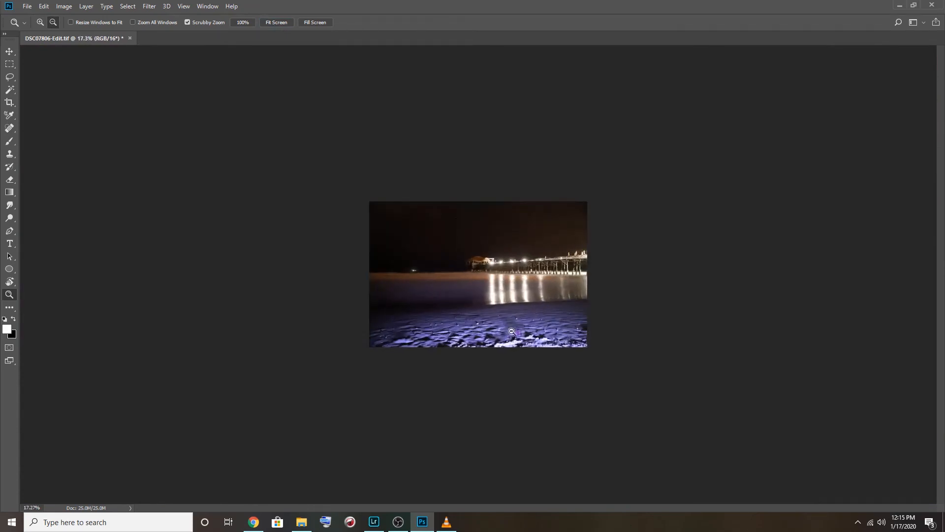
{"action": "scroll", "coordinate": [507, 344], "scroll_direction": "up", "scroll_amount": 1}
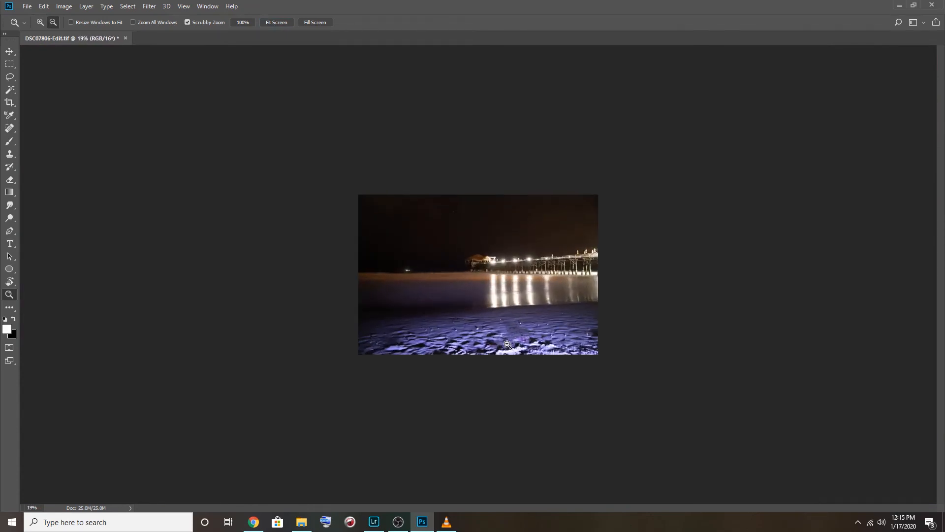
{"action": "scroll", "coordinate": [507, 344], "scroll_direction": "up", "scroll_amount": 2}
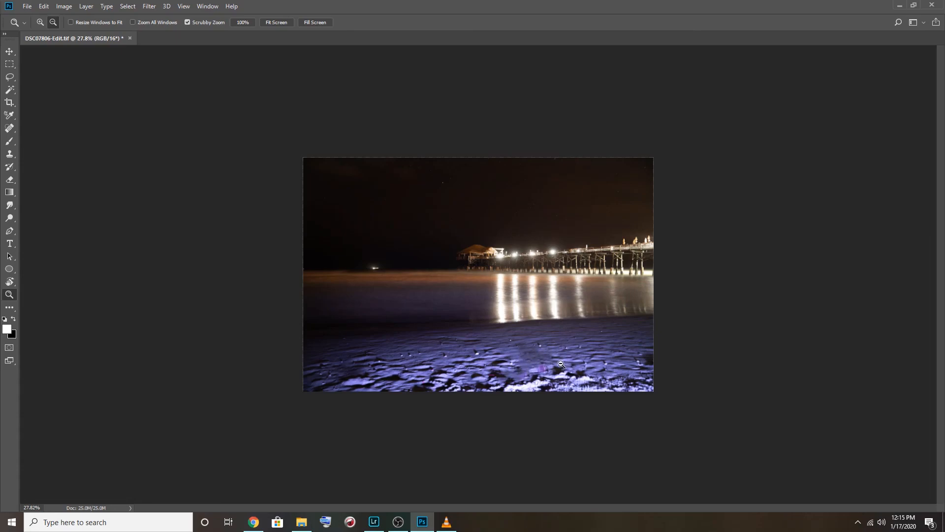
{"action": "scroll", "coordinate": [561, 364], "scroll_direction": "down", "scroll_amount": 2}
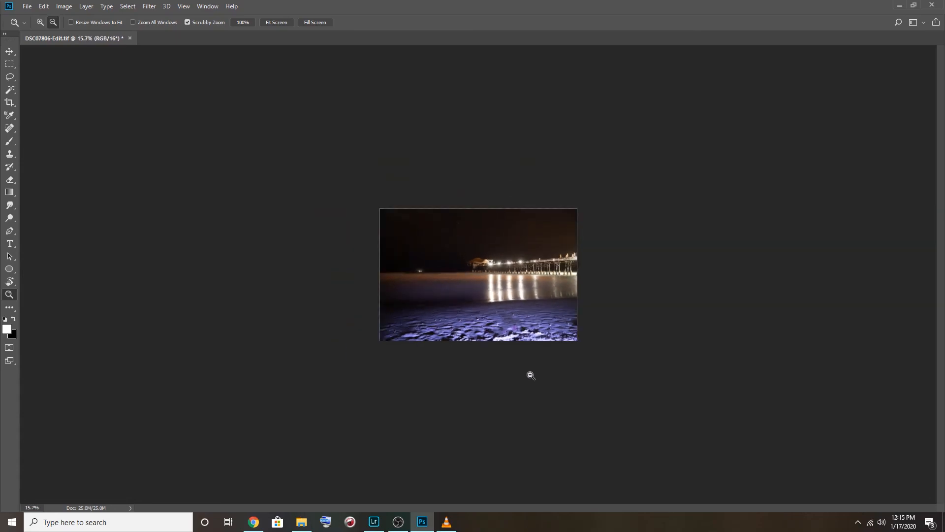
{"action": "key", "text": "alt"}
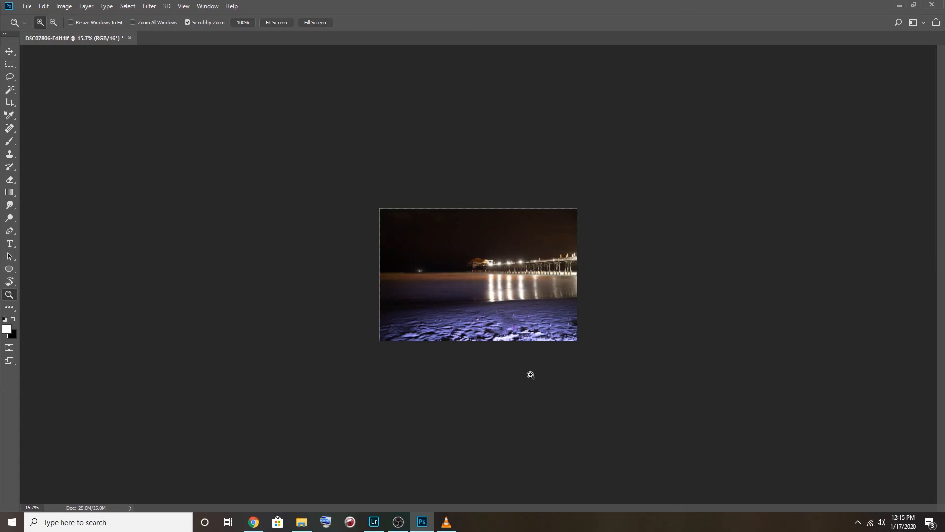